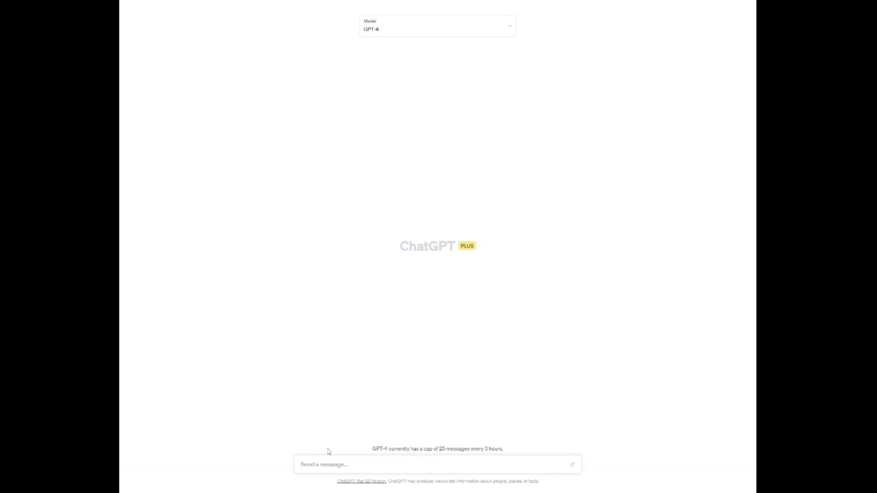
# - Replace the draft message with 'What is the difference of Chat GPT 4 and GPT 3?'
pyautogui.write('Differe')
pyautogui.hotkey('ctrl', 'a')
pyautogui.write('What is the di')
pyautogui.write('fference of')
pyautogui.write(' Chat GP')
pyautogui.write('T 4 and GP')
pyautogui.write('T 3?')
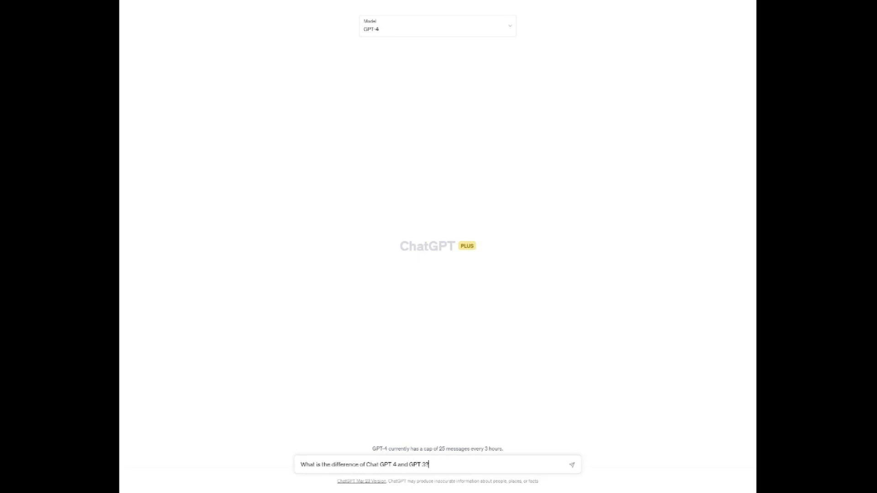
# - Send the GPT 4 versus GPT 3 question and let GPT-4 answer, starting with model size
pyautogui.press('Return')
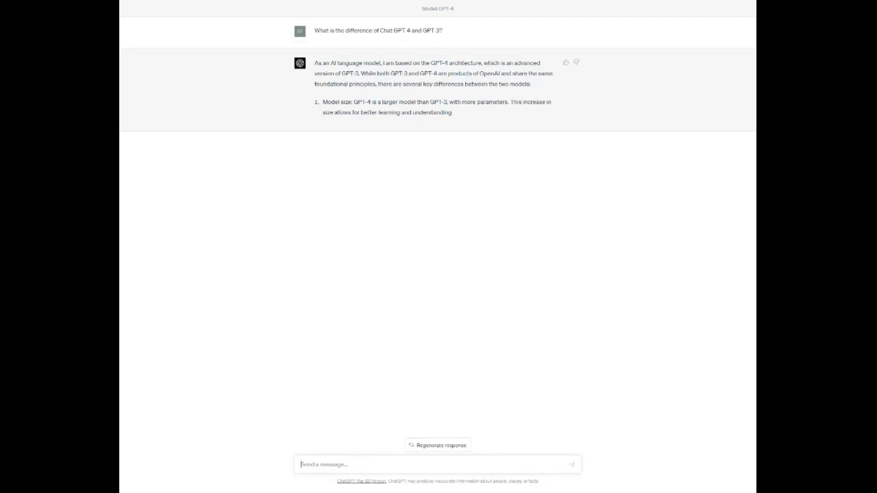
# - Ask ChatGPT 'What are the new safety features in GPT4?'
pyautogui.write('What are ')
pyautogui.write('the new safety')
pyautogui.write(' features in')
pyautogui.write(' GPT4?')
pyautogui.press('Return')
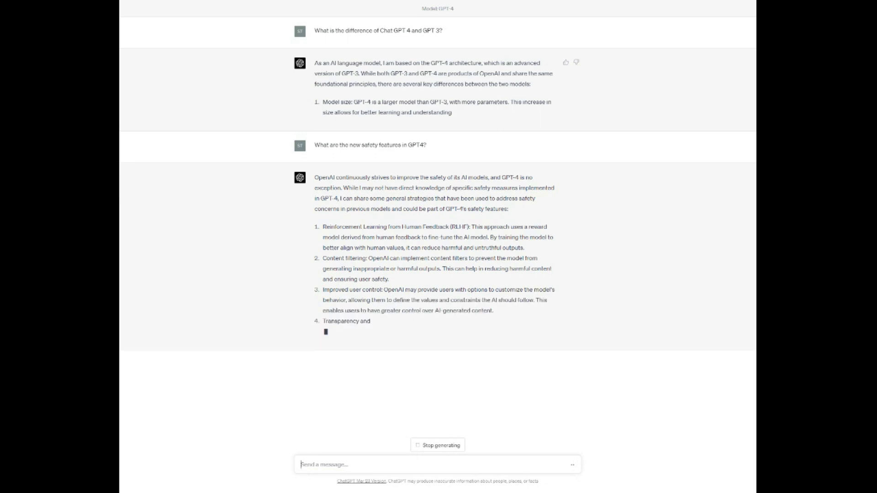
# - Halt the safety-features reply partway and bring up the ChatSpot landing page
pyautogui.click(440, 445)
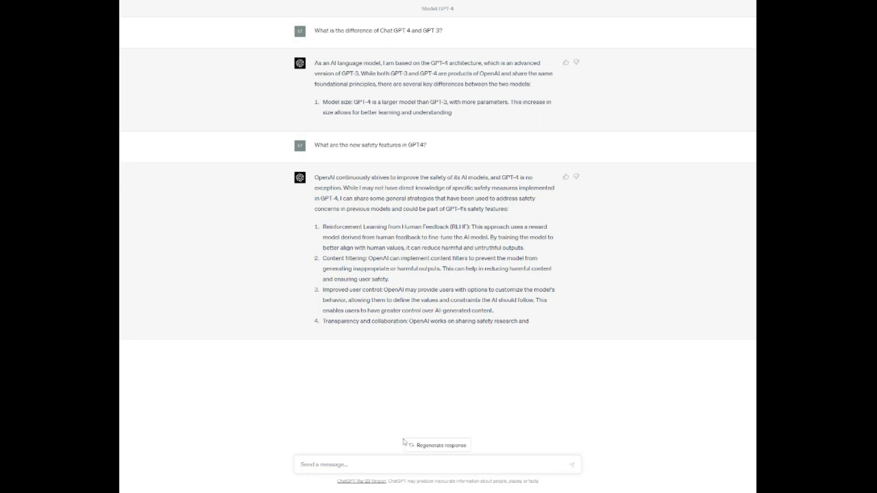
pyautogui.write('FREE')
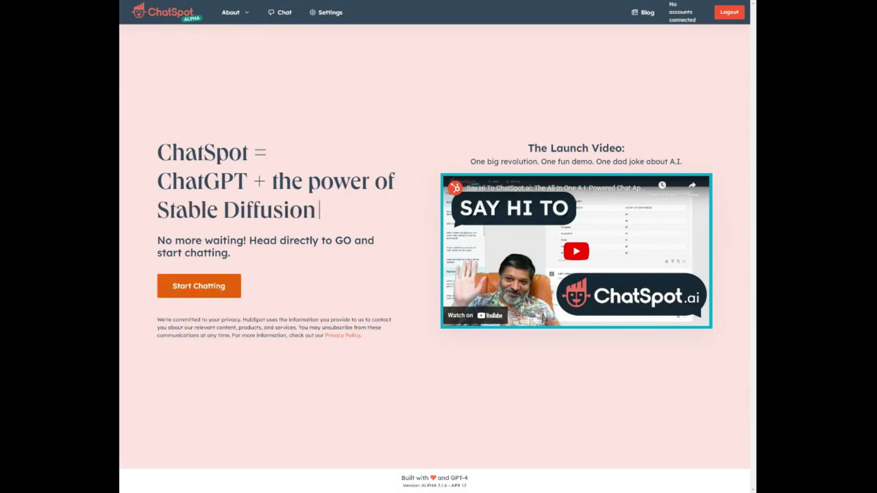
# - Start Chatting from the ChatSpot landing page to reach the chat workspace
pyautogui.click(283, 6)
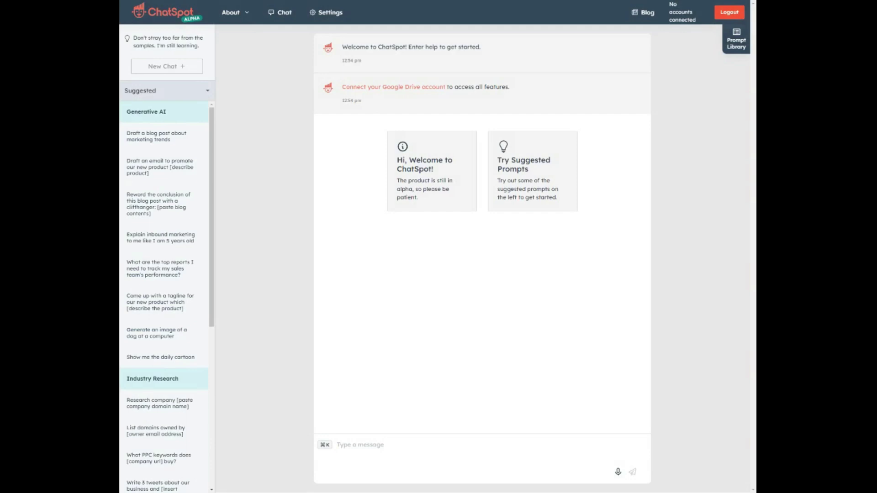